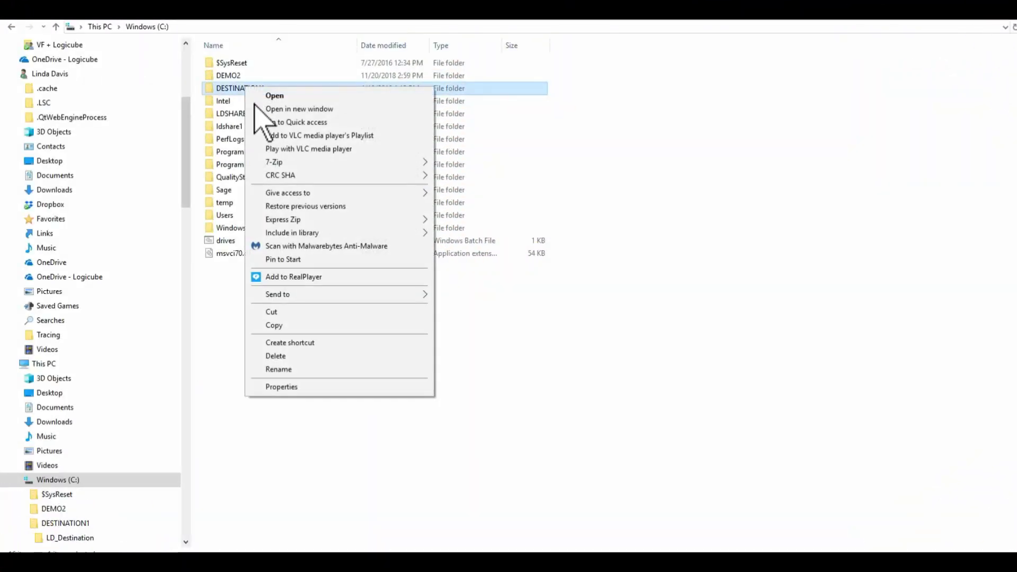
Confirm the user account has Full Control in DESTINATION1's advanced share permissions, then close them
left_click(276, 386)
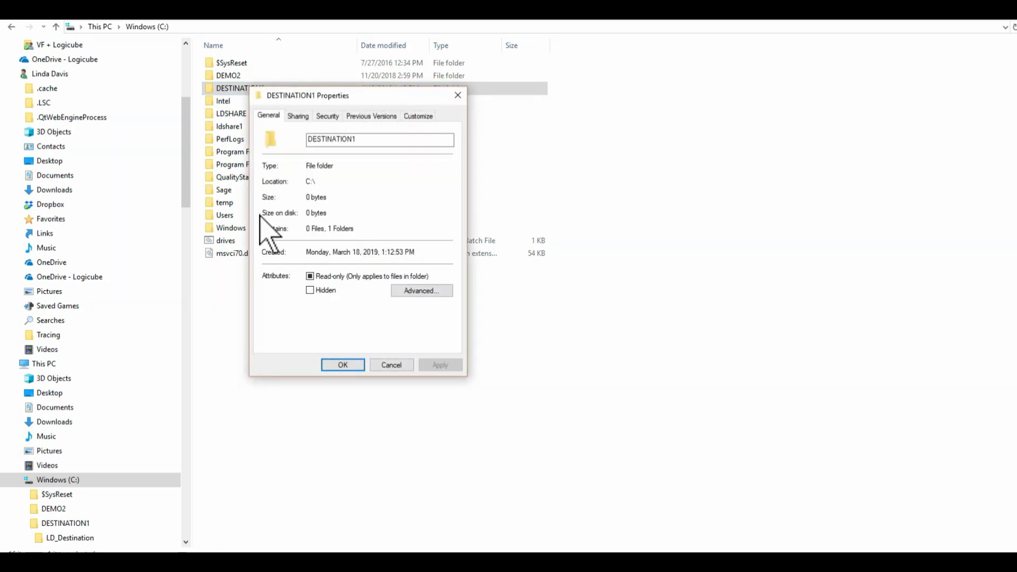
left_click(298, 116)
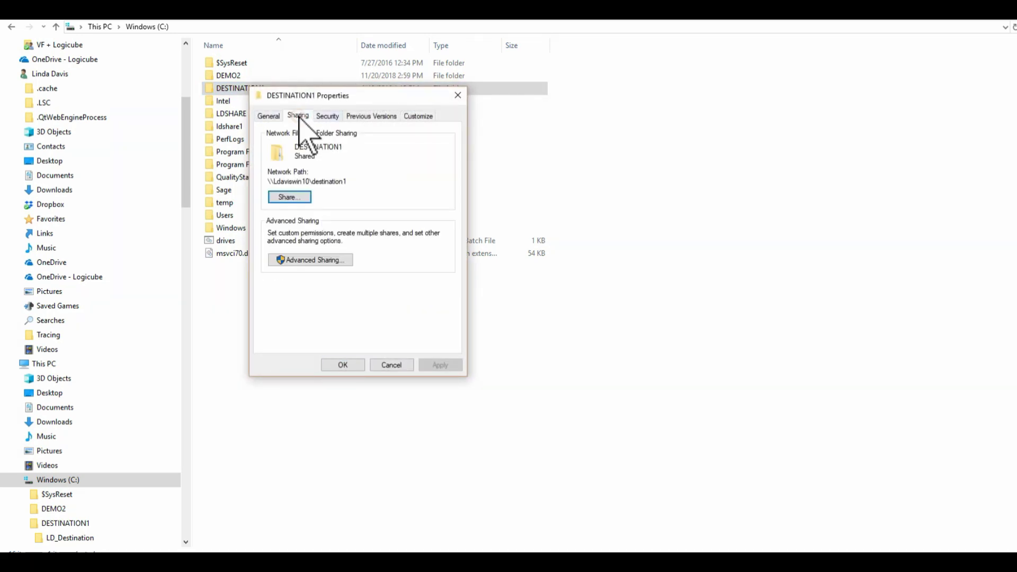
left_click(304, 261)
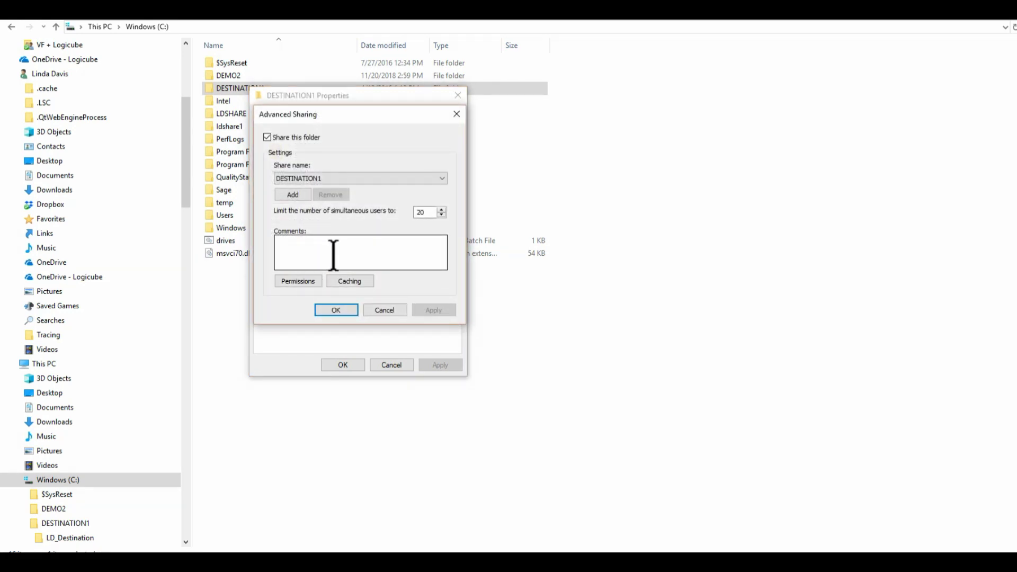
left_click(298, 281)
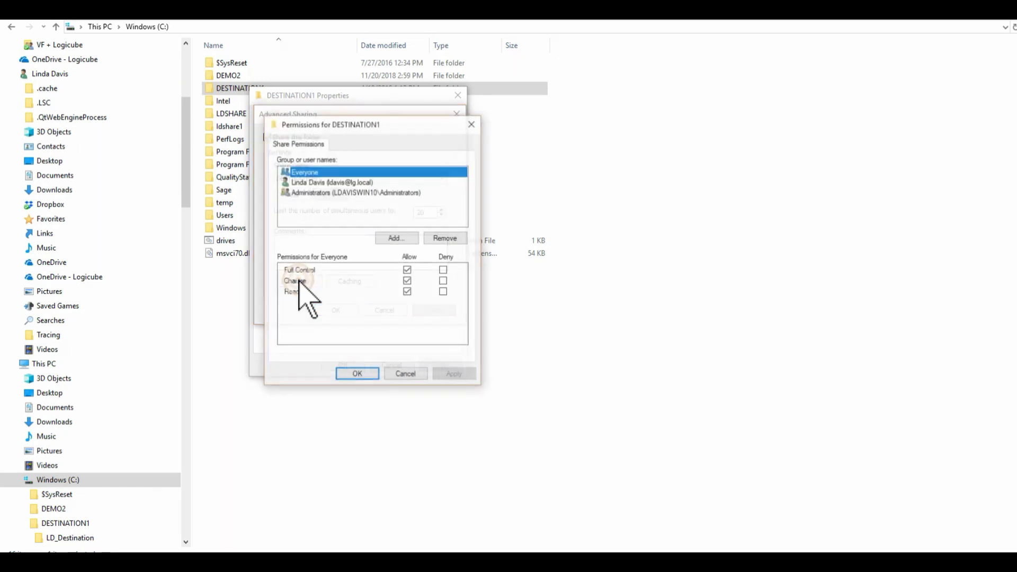
left_click(302, 183)
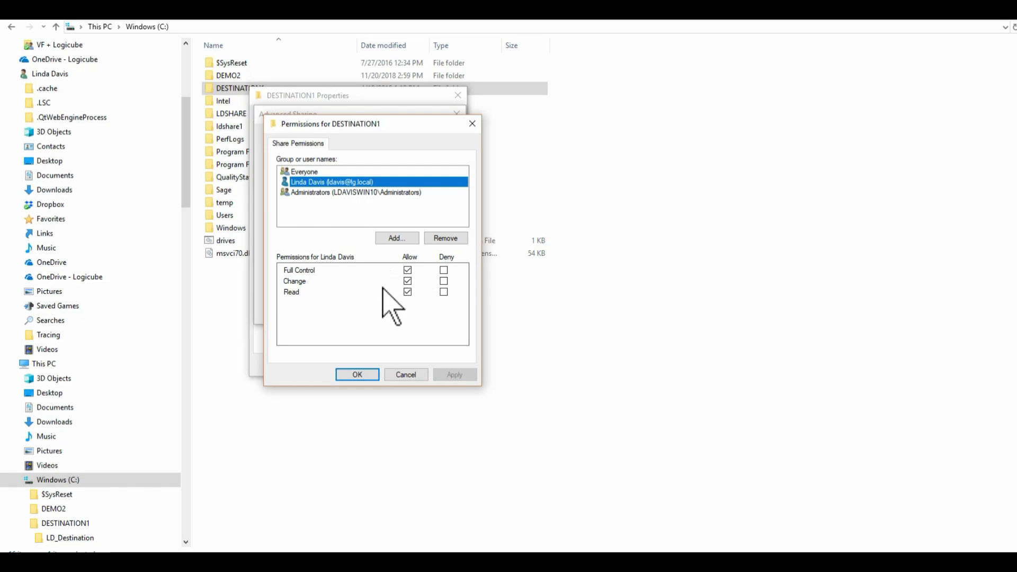
left_click(355, 375)
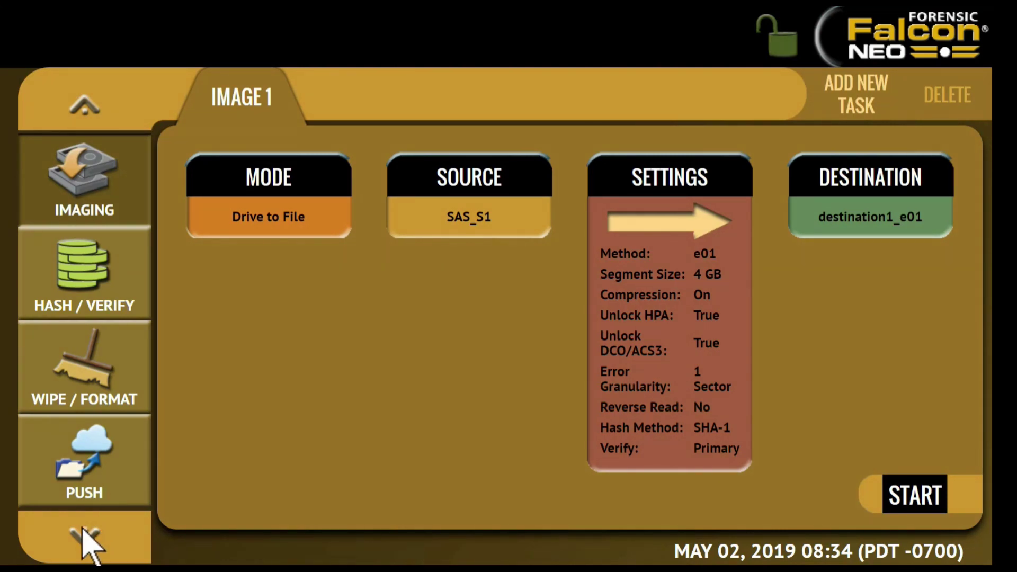
Page down the device functions to the repository page and open Manage Repositories
left_click(85, 537)
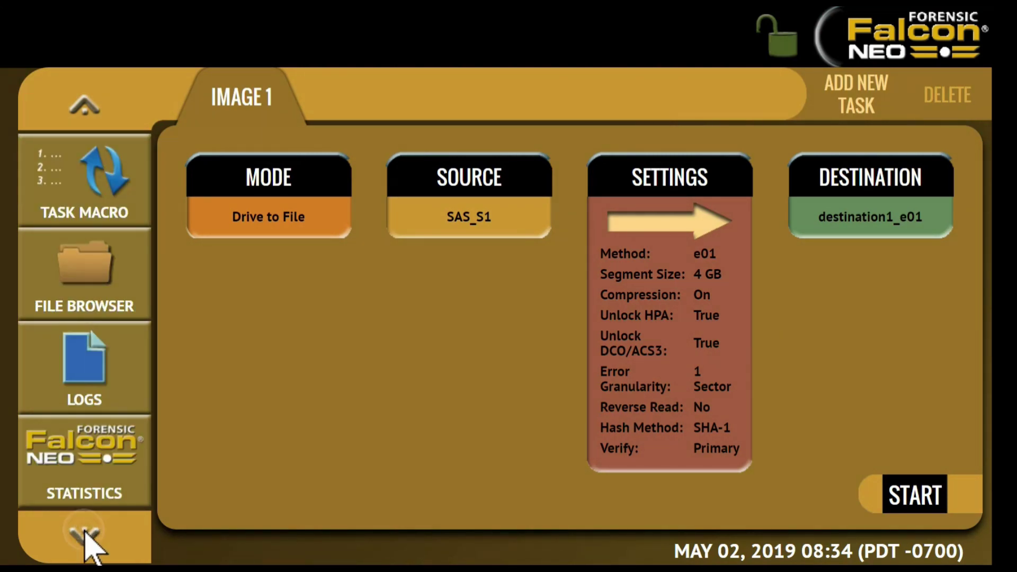
left_click(85, 538)
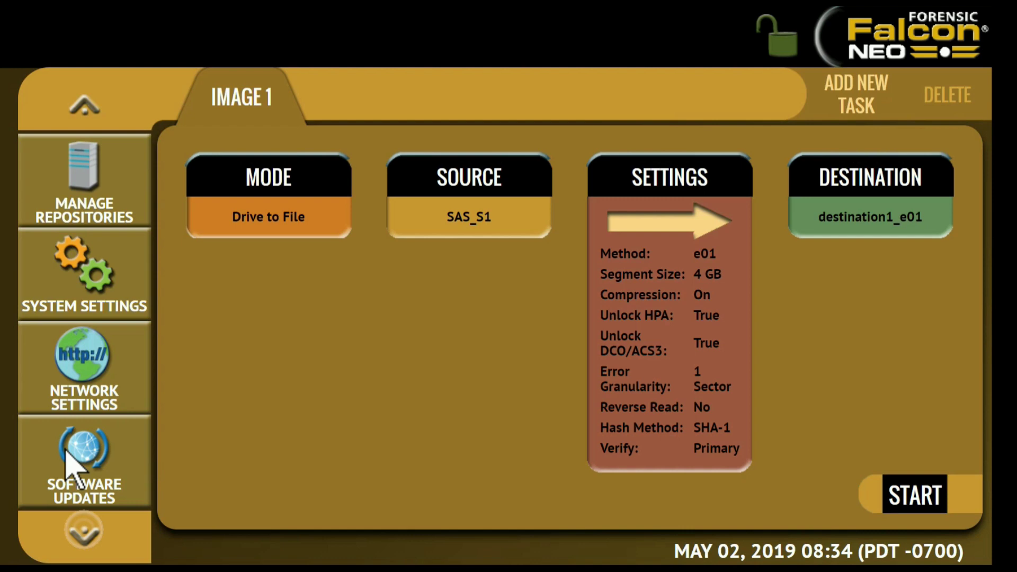
left_click(85, 169)
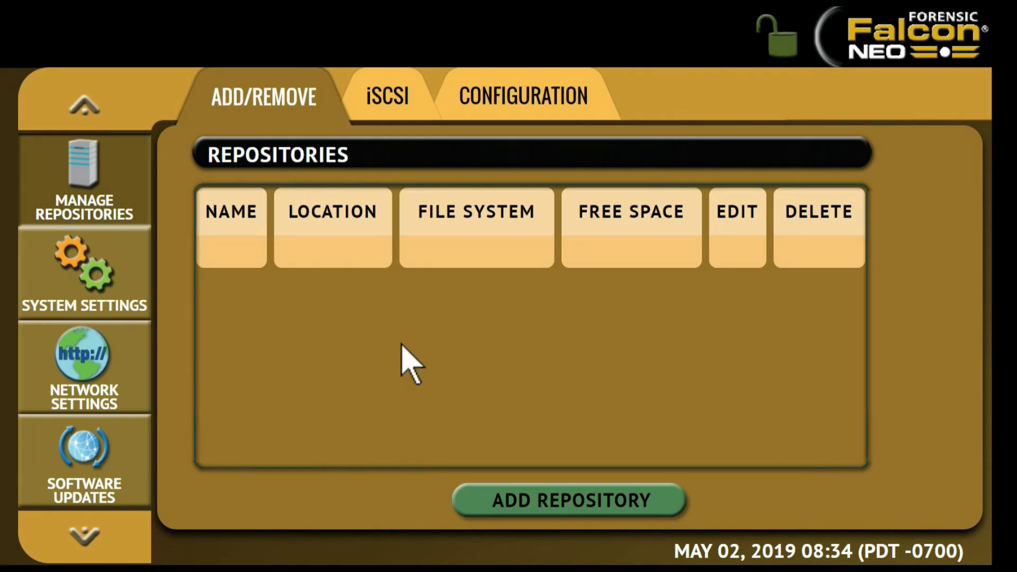
Add a new repository named destination1_e01
left_click(561, 501)
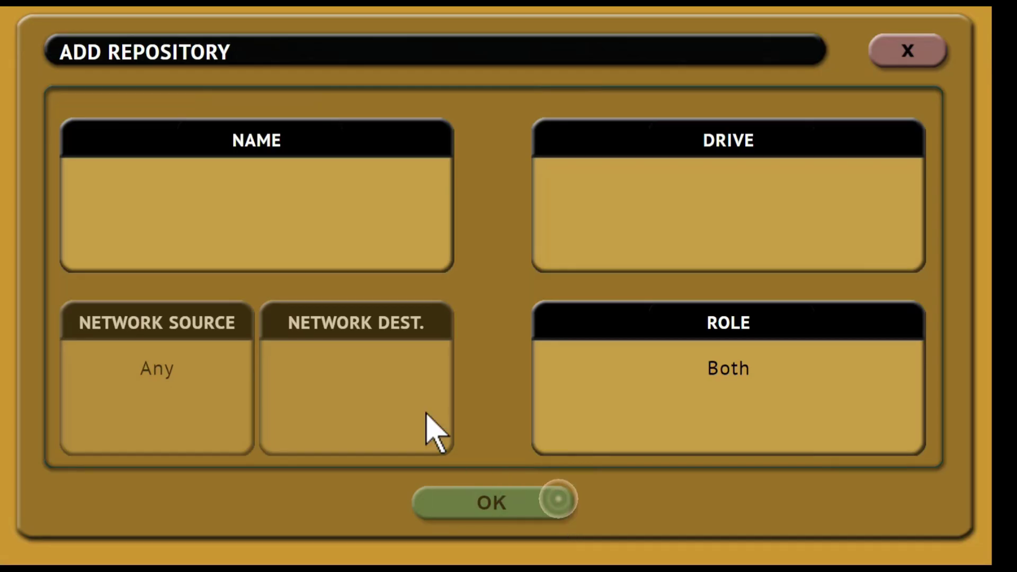
left_click(251, 143)
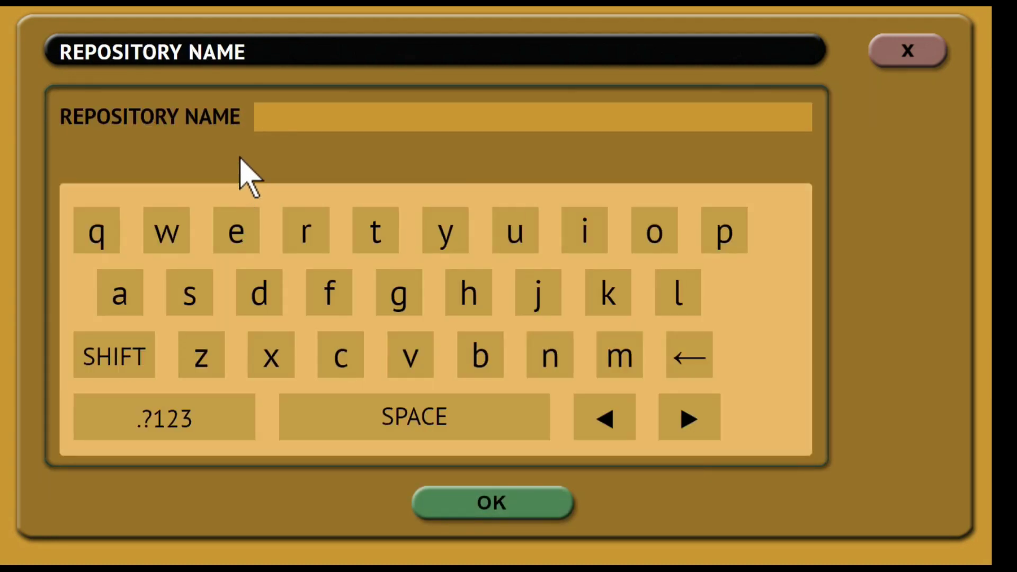
left_click(271, 117)
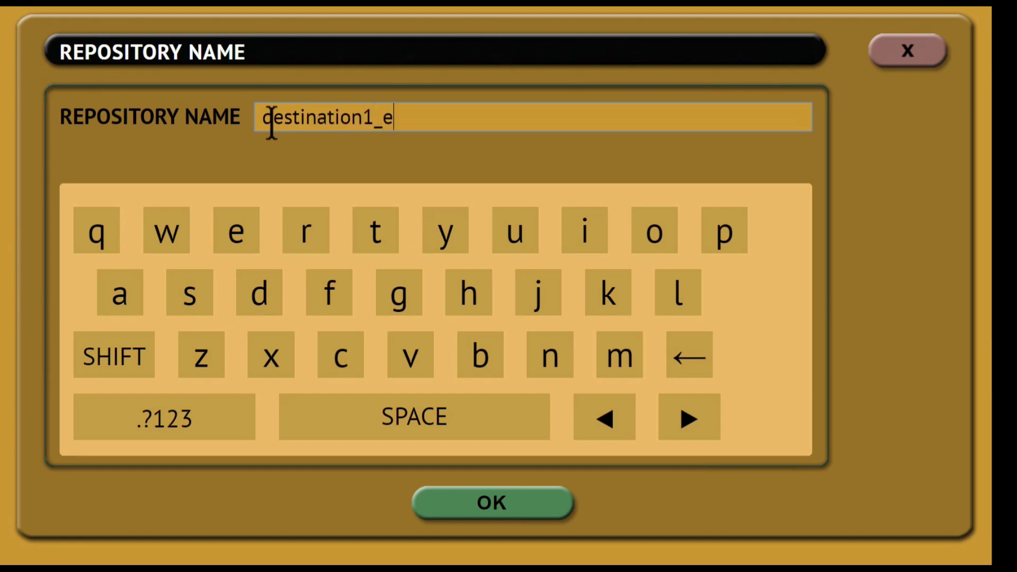
left_click(496, 502)
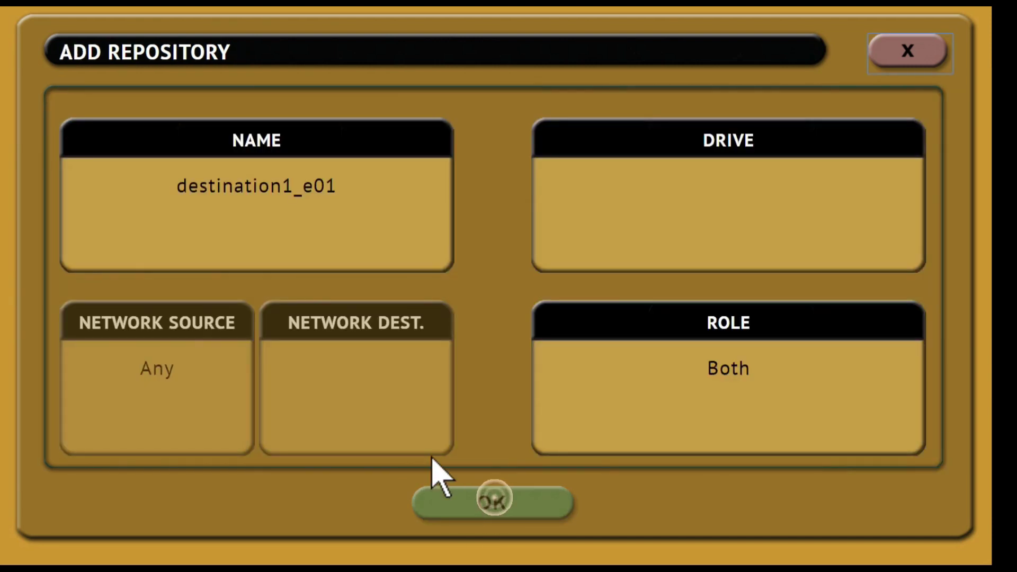
Set the repository drive to Network Share and the network source to Any
left_click(711, 148)
left_click(514, 165)
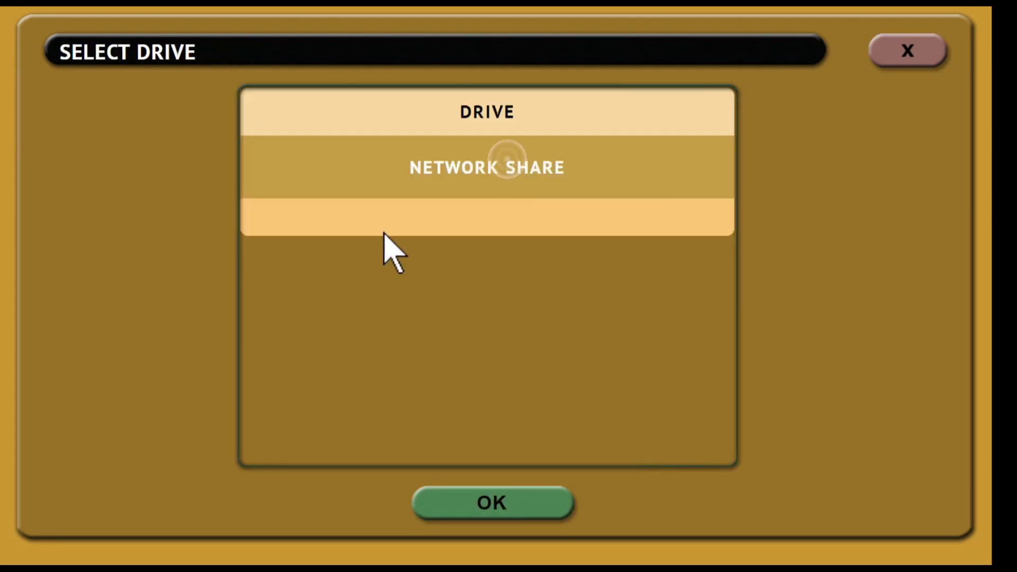
left_click(493, 499)
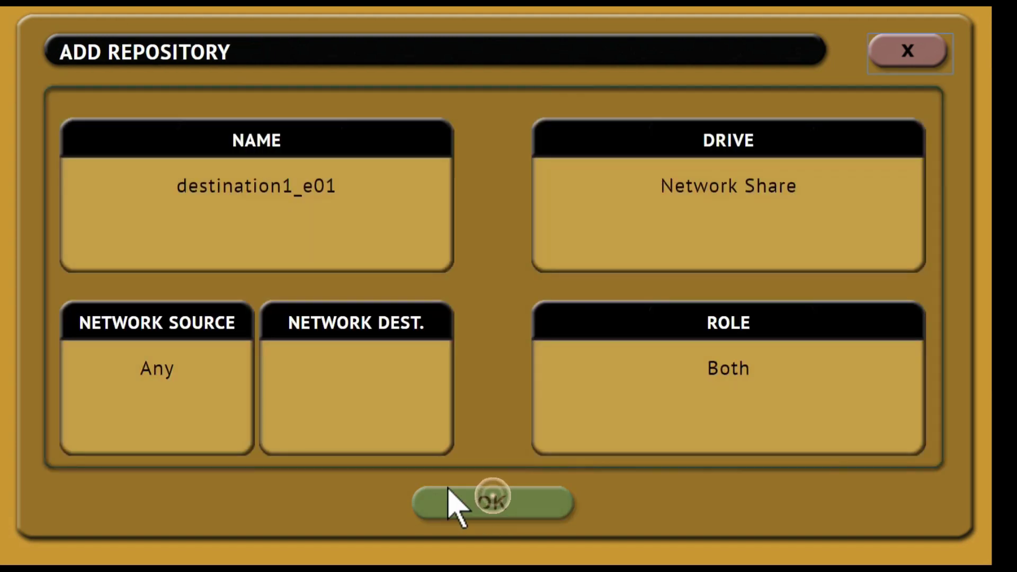
left_click(183, 320)
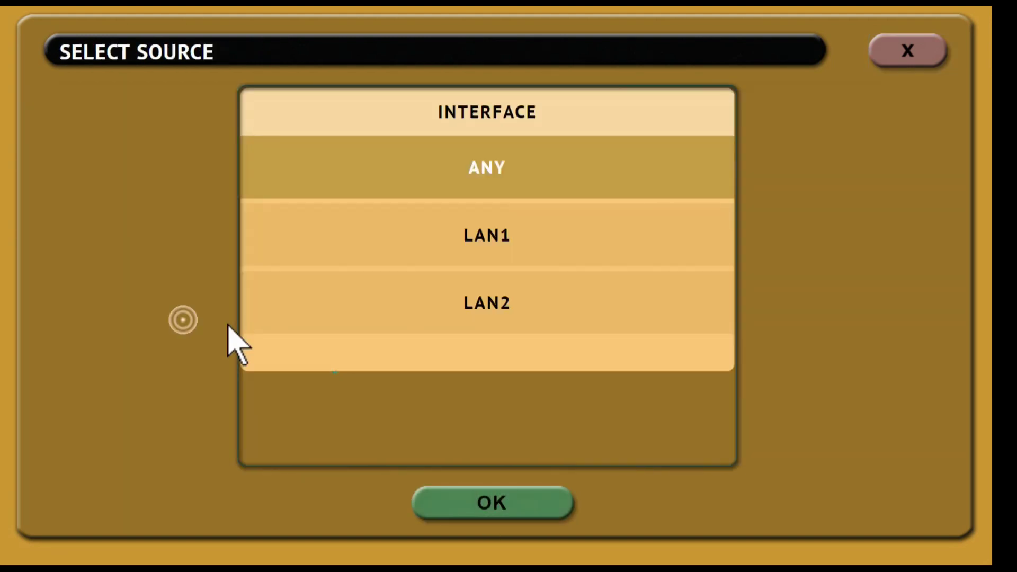
left_click(366, 182)
left_click(394, 160)
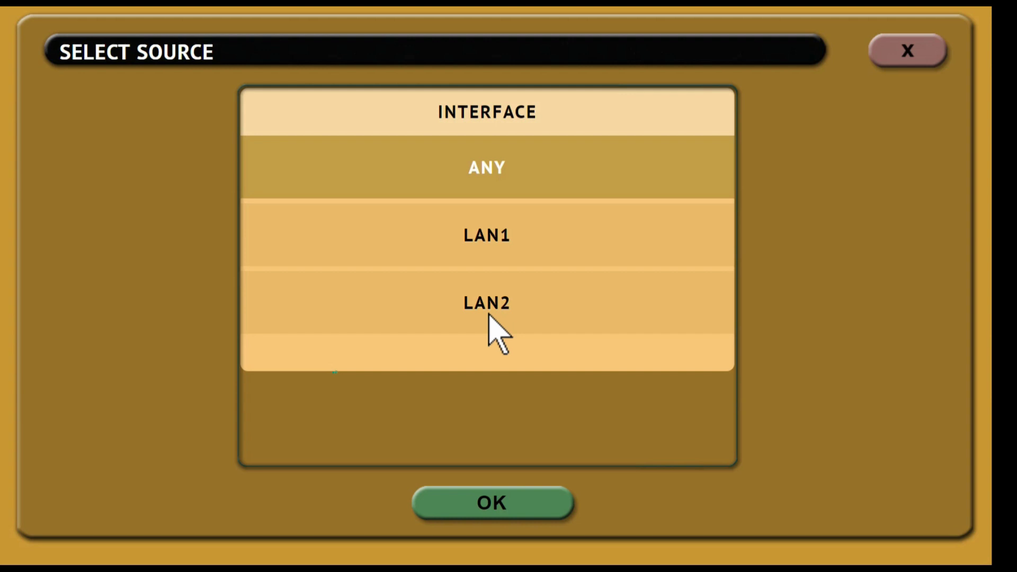
left_click(504, 503)
Enter network path 192.168.2.122/destination1, domain lg.local, and the account username and password
left_click(322, 323)
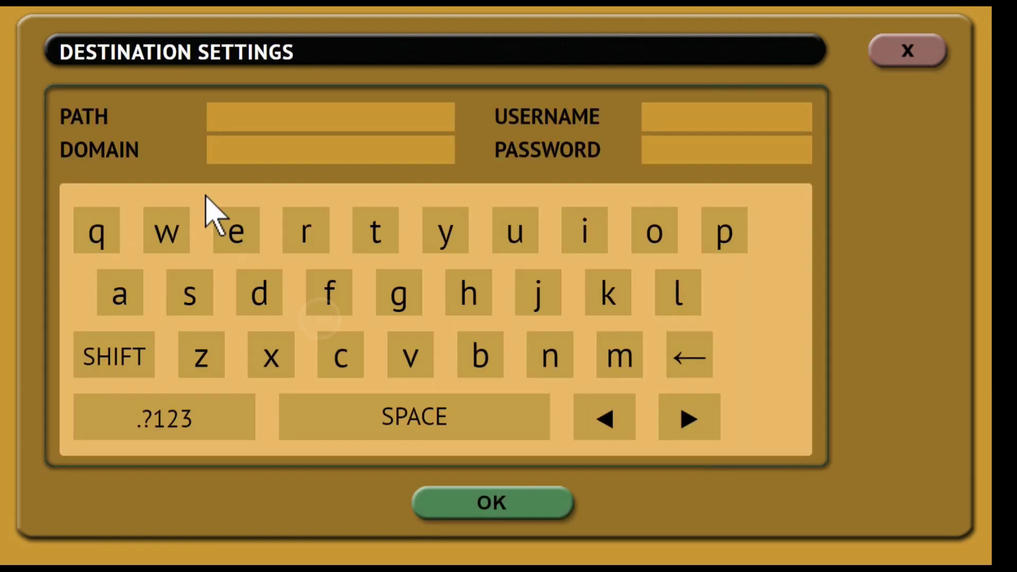
left_click(235, 115)
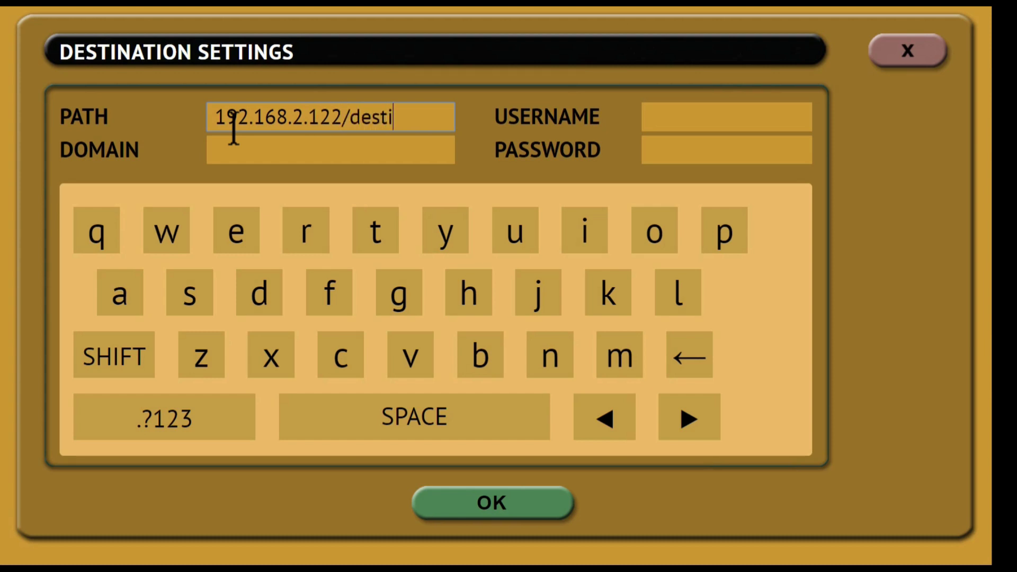
type("n1")
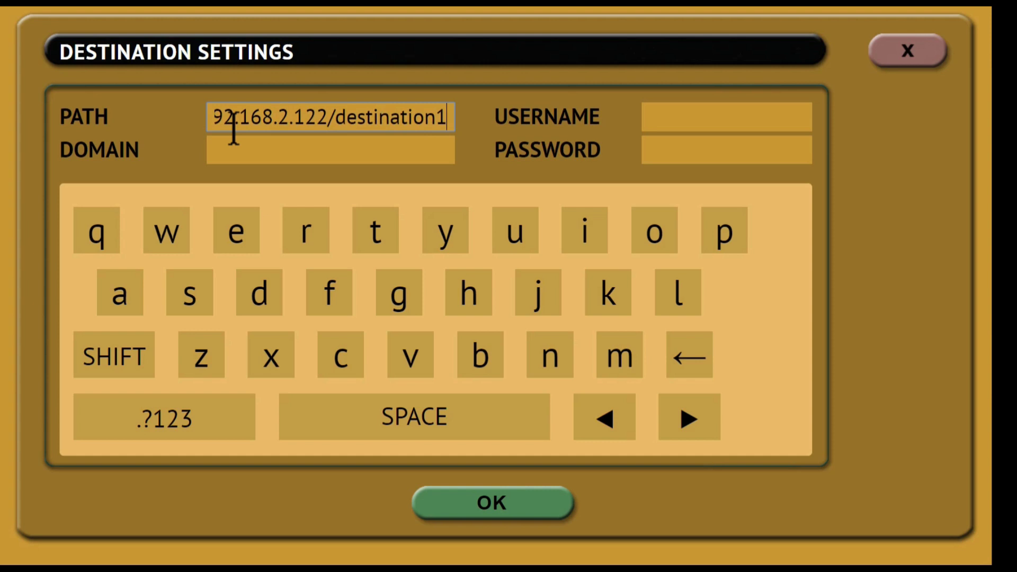
left_click(217, 150)
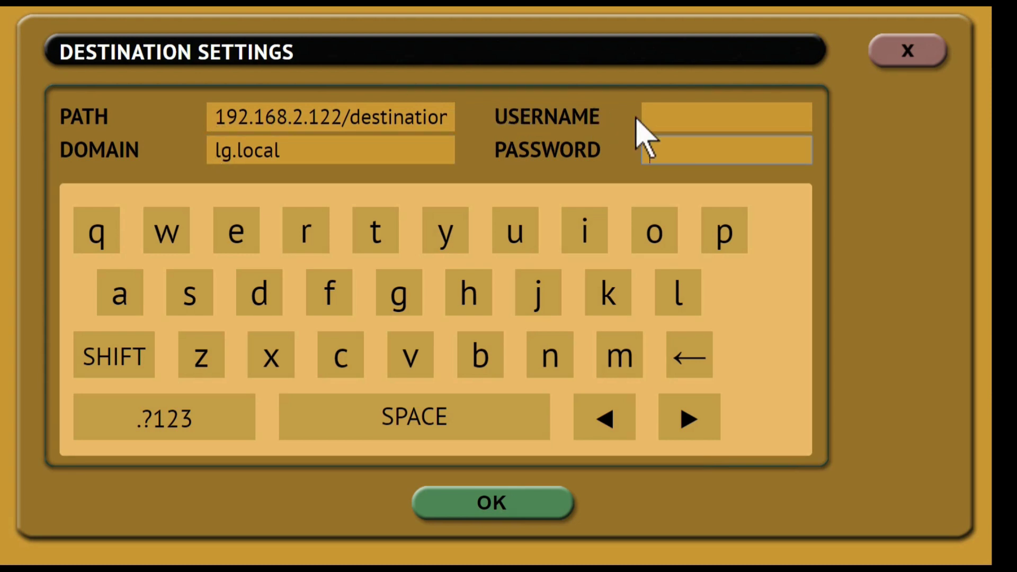
left_click(674, 117)
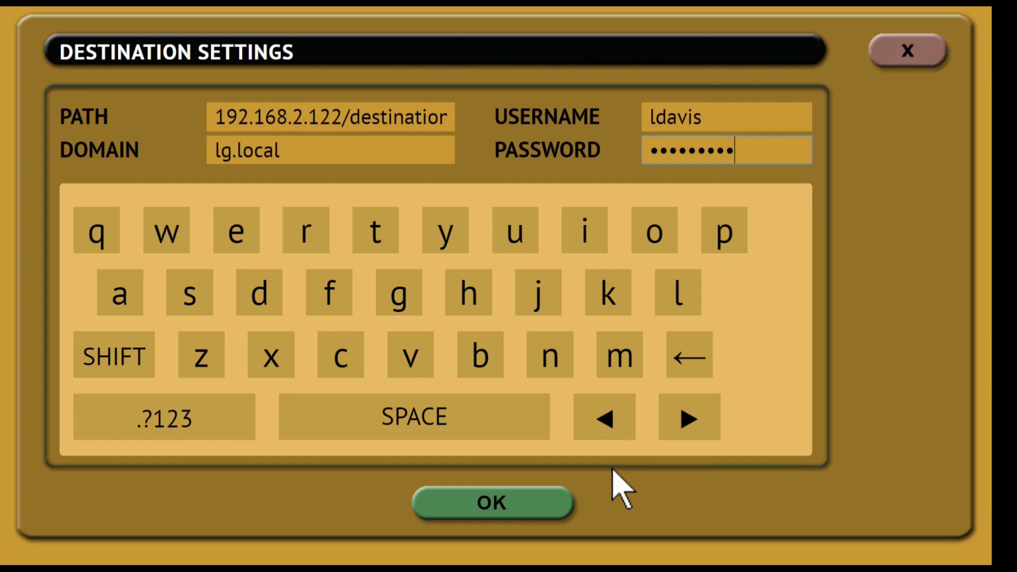
left_click(499, 504)
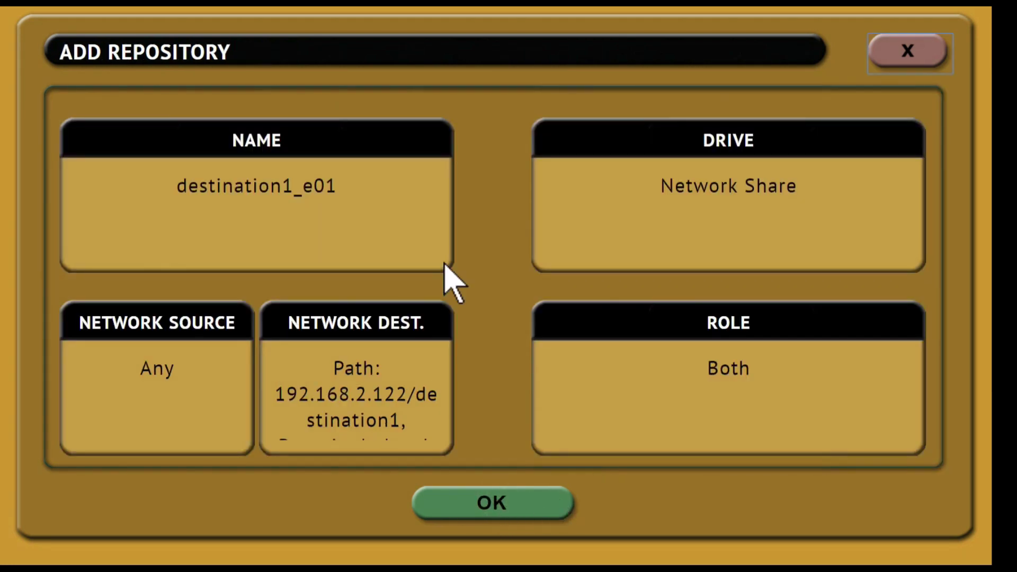
Keep the repository role as Both and save the destination1_e01 repository
left_click(676, 337)
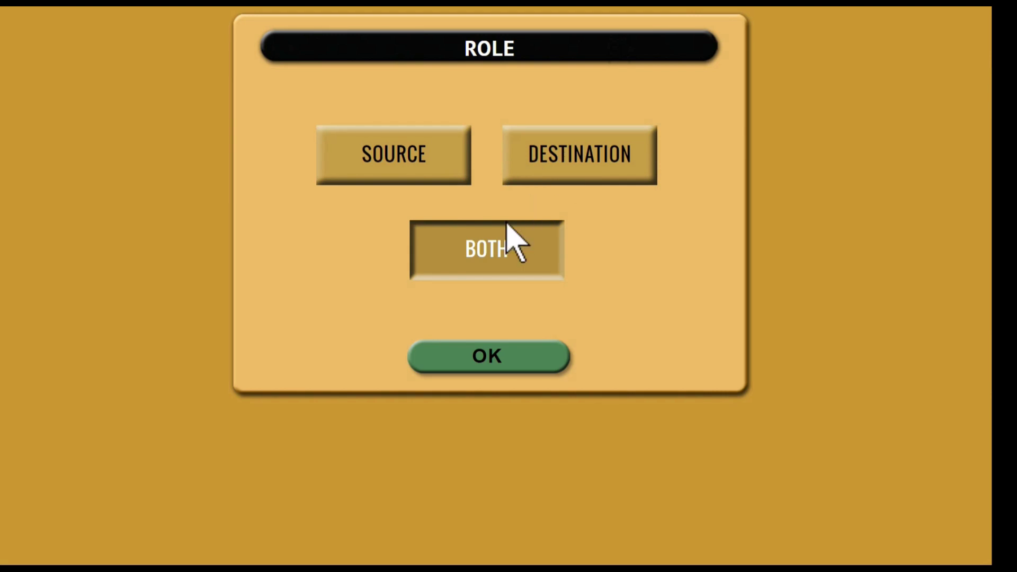
left_click(489, 356)
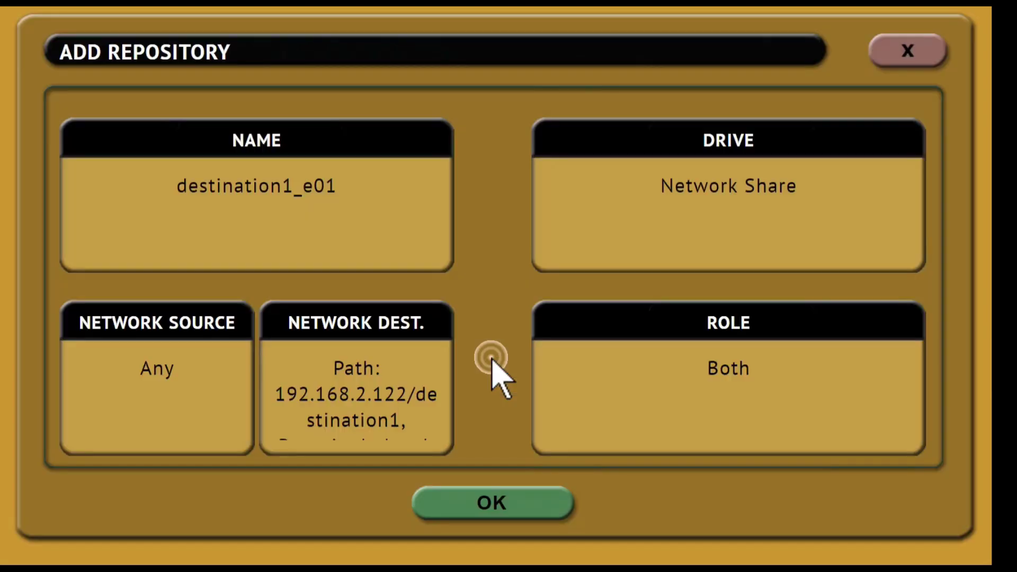
left_click(493, 506)
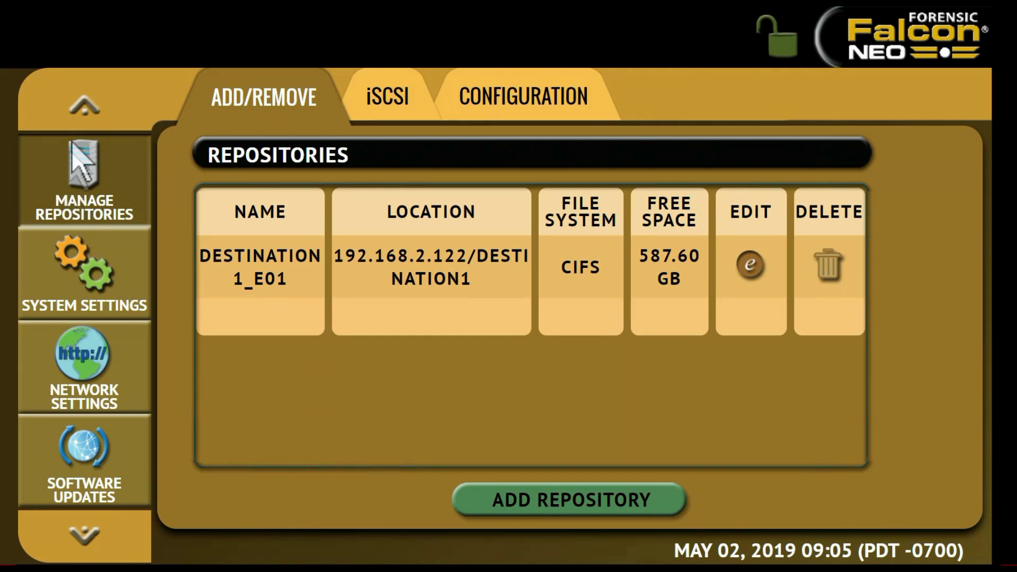
Return to the Image 1 imaging task and bring up its imaging mode list
left_click(84, 108)
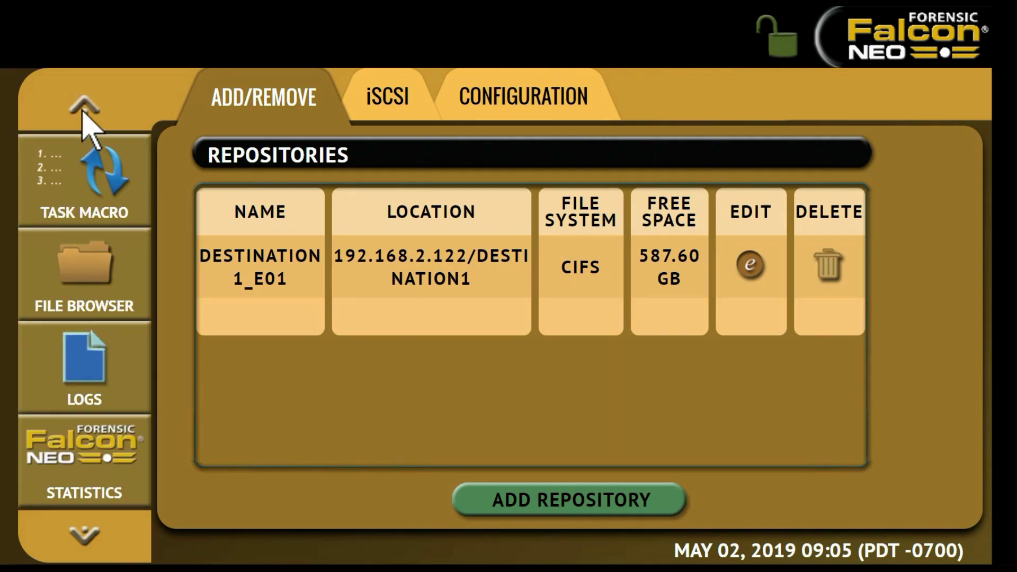
left_click(83, 116)
left_click(83, 186)
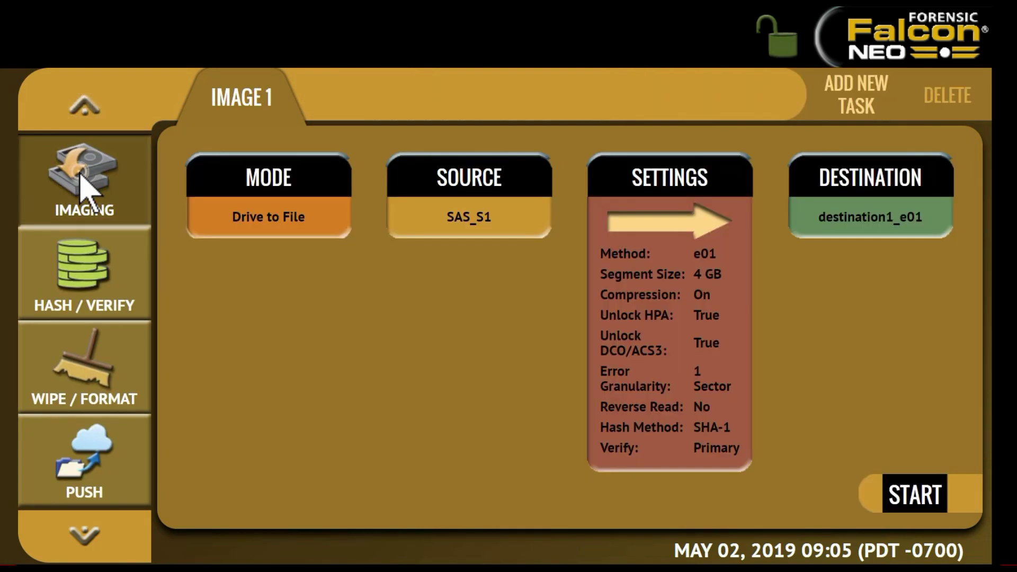
left_click(274, 180)
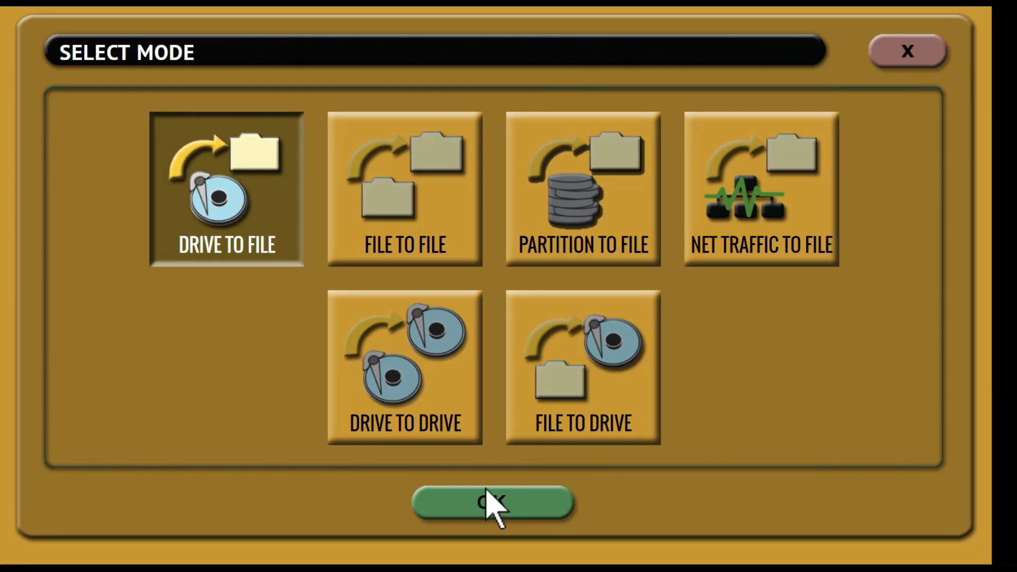
Confirm Drive to File mode and choose the SAS_S1 Samsung SSD 850 PRO as source
left_click(491, 512)
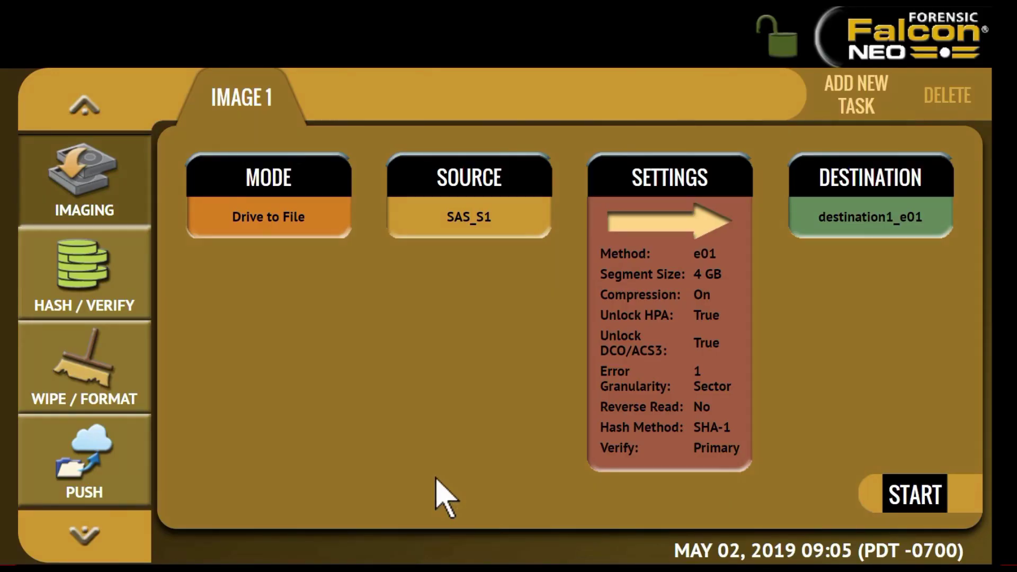
left_click(438, 183)
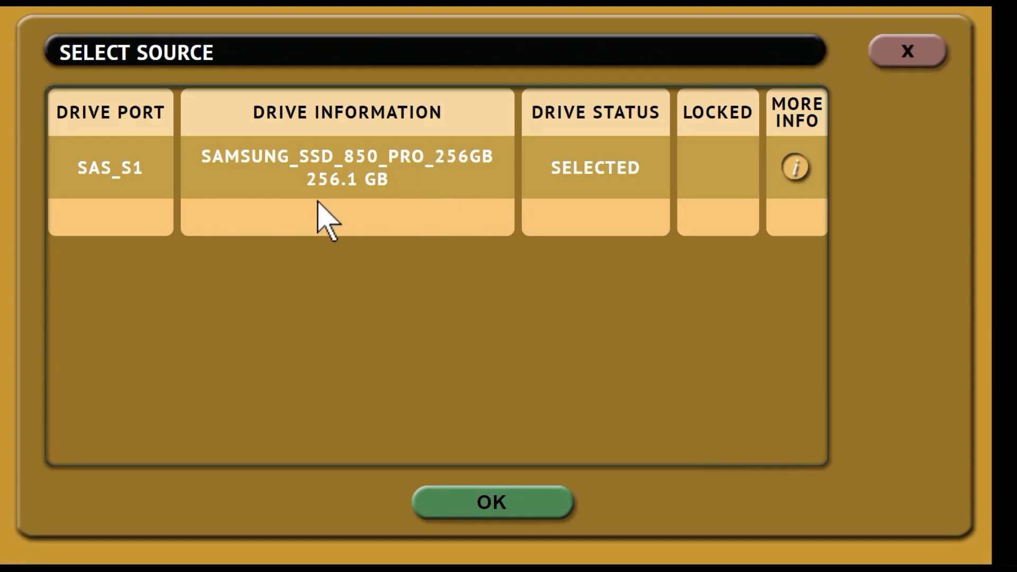
left_click(281, 182)
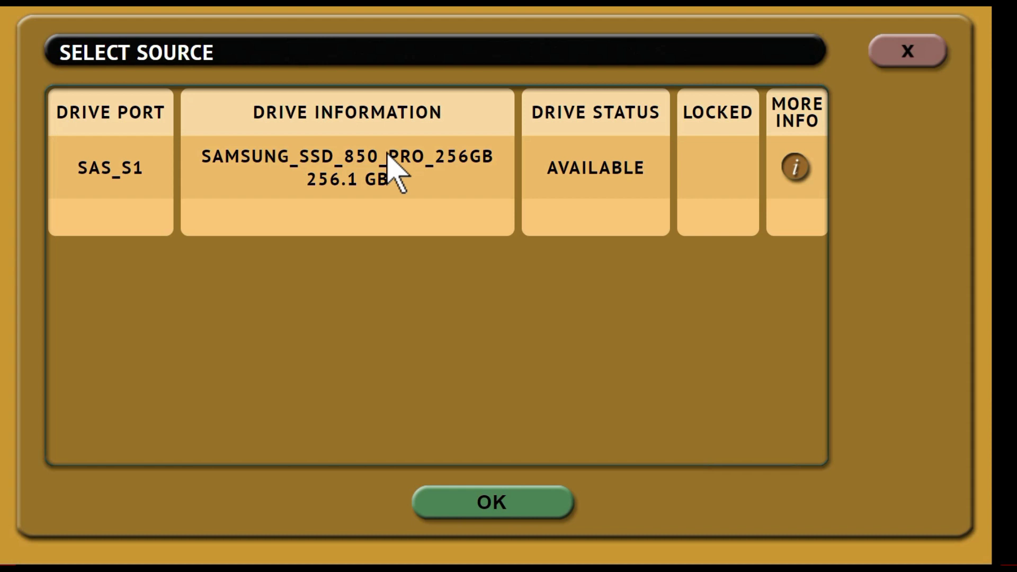
left_click(272, 175)
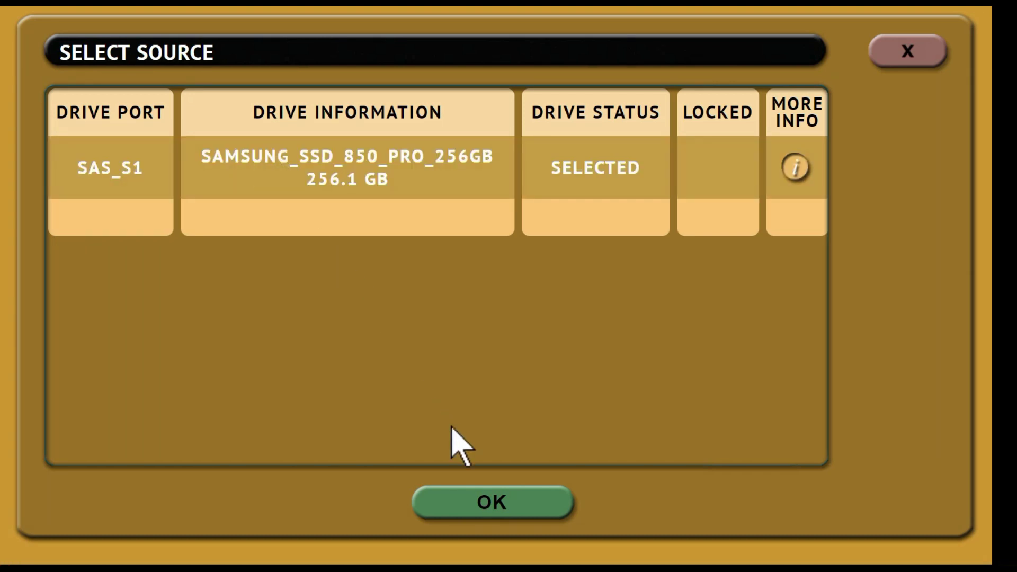
left_click(485, 507)
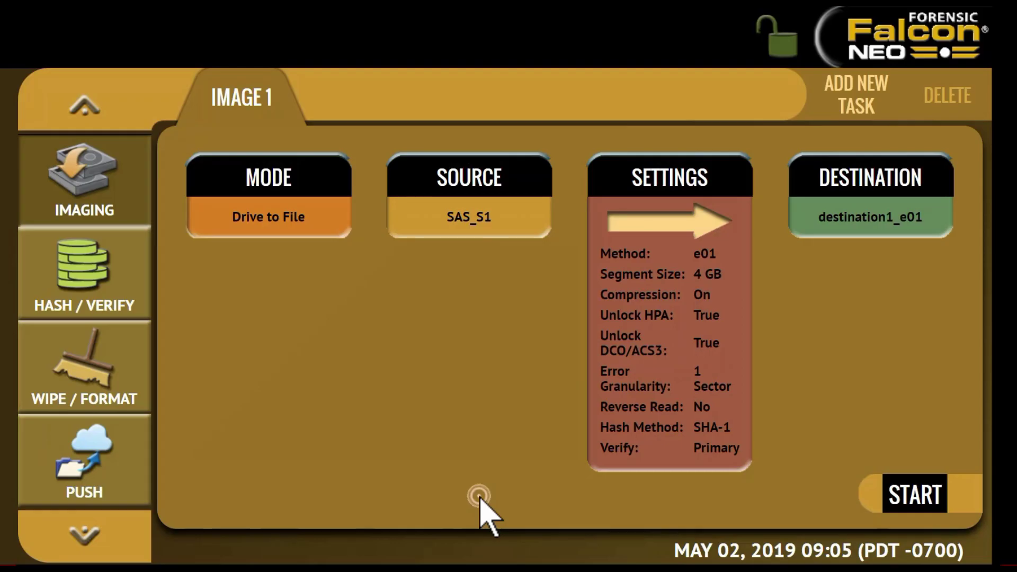
Accept case file name destinatione01 and keep E01 with 4 GB segments and compression on
left_click(652, 189)
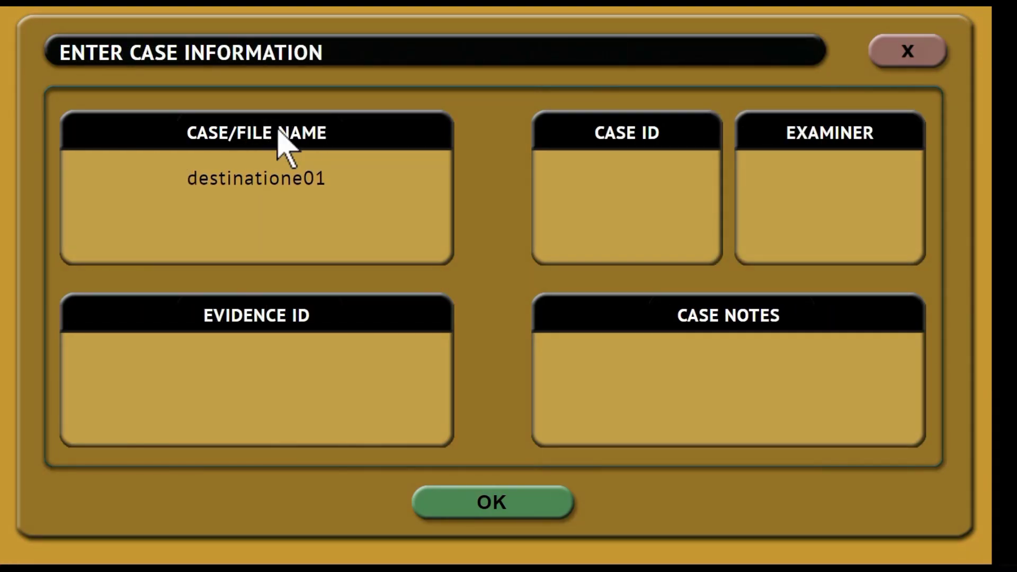
left_click(498, 512)
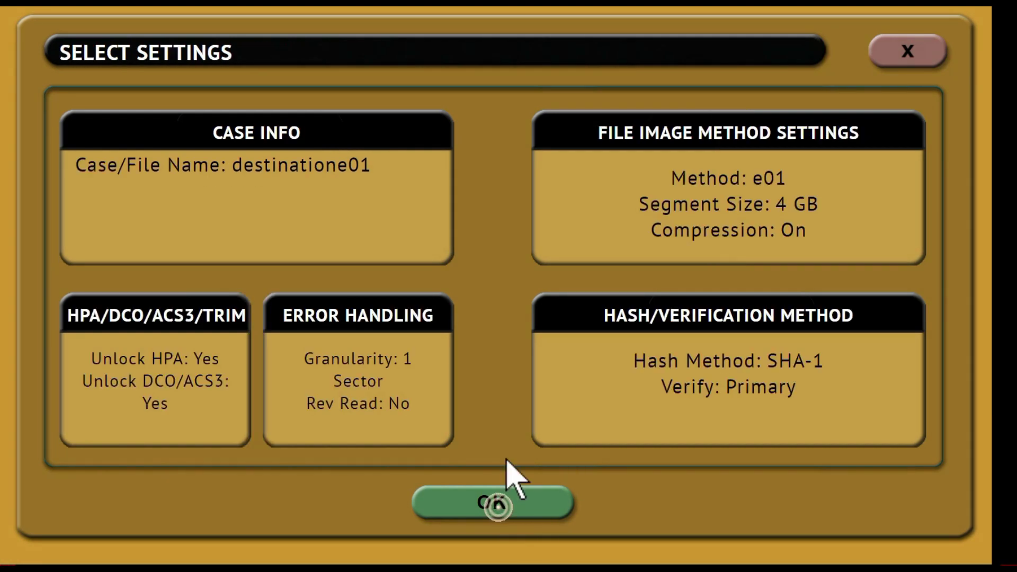
left_click(640, 133)
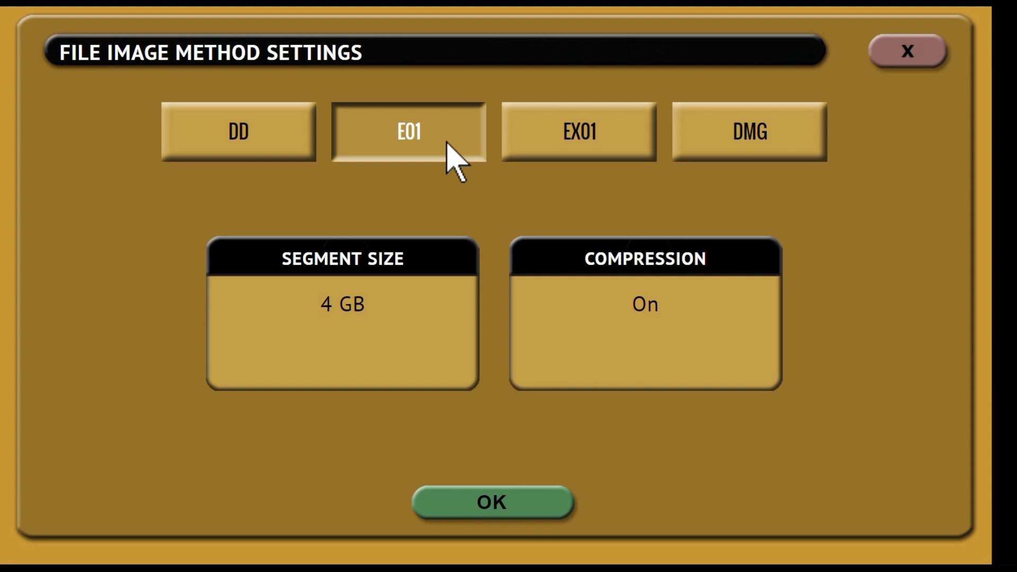
left_click(393, 262)
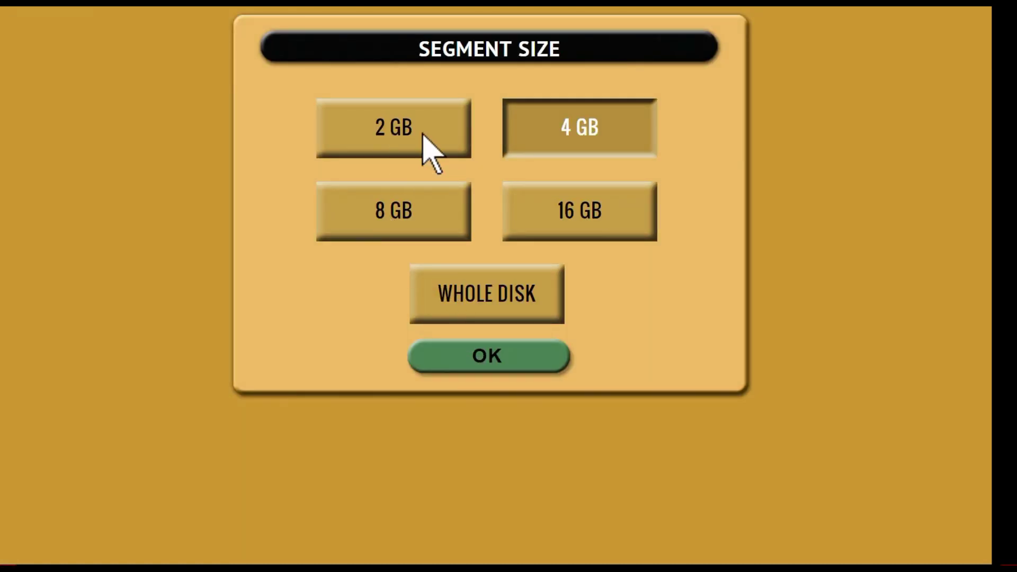
left_click(498, 354)
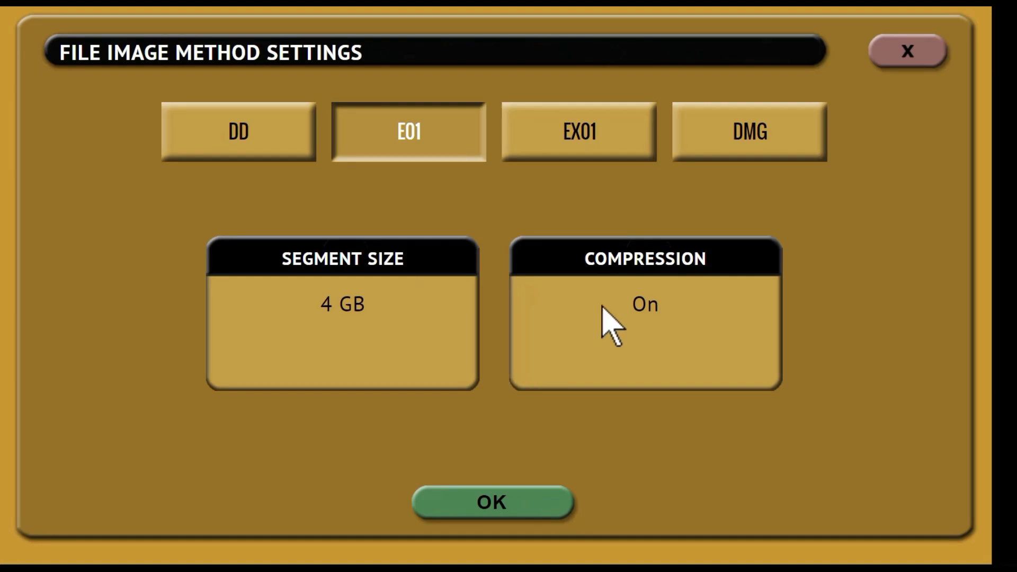
left_click(608, 261)
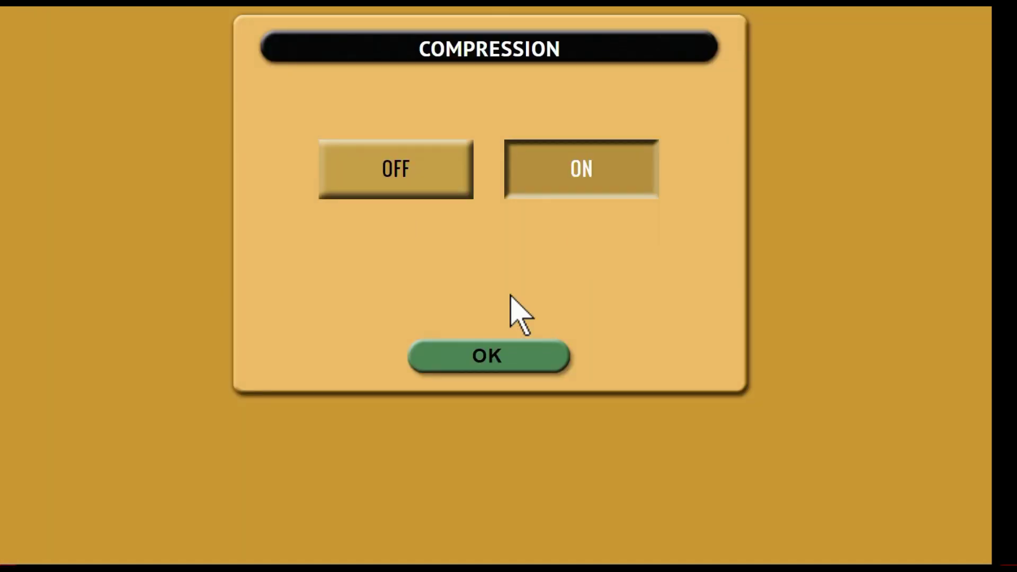
left_click(494, 371)
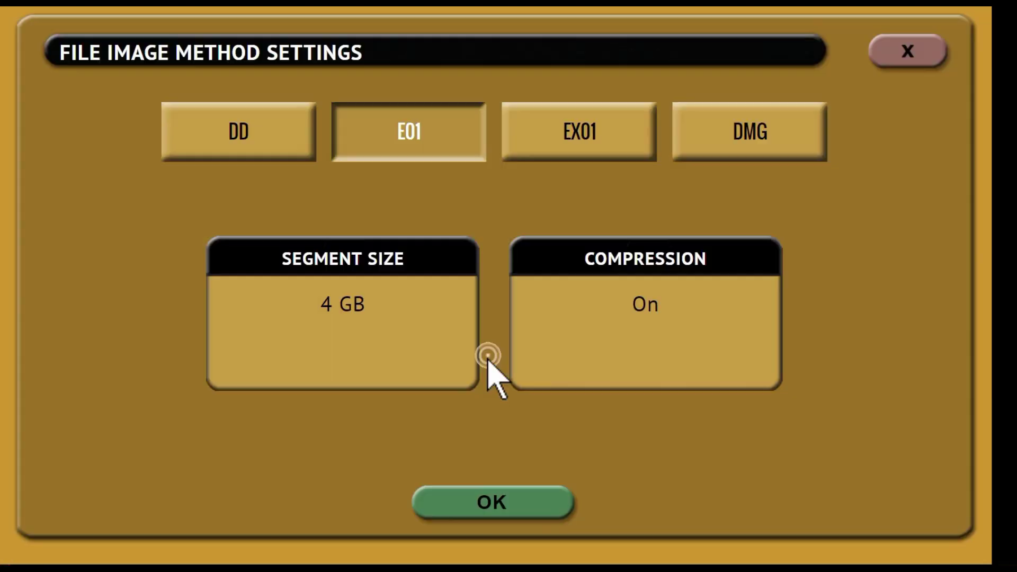
Keep HPA/DCO unlocking, 1-sector error granularity, and SHA-1 hashing with primary verification
left_click(475, 508)
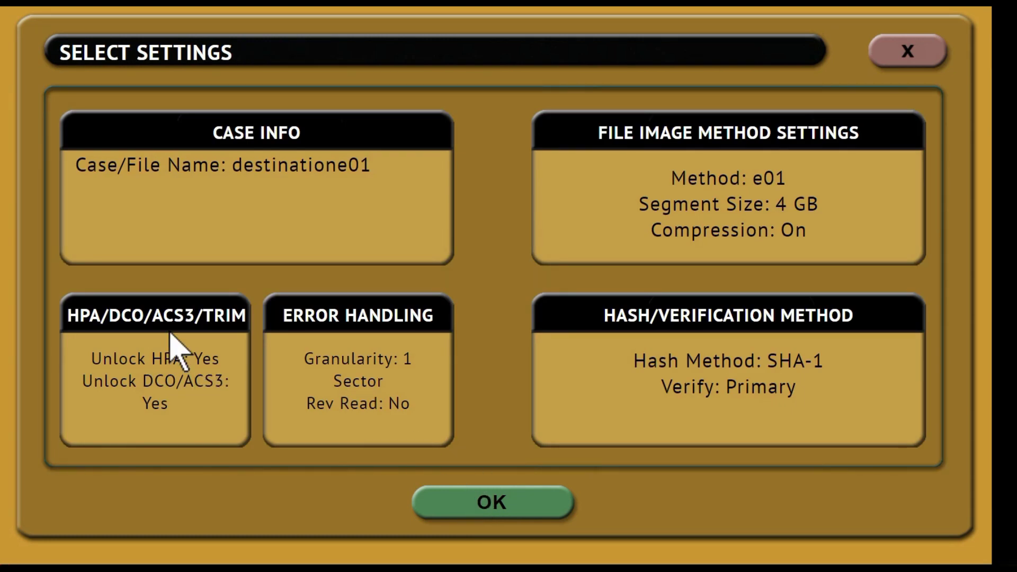
left_click(155, 313)
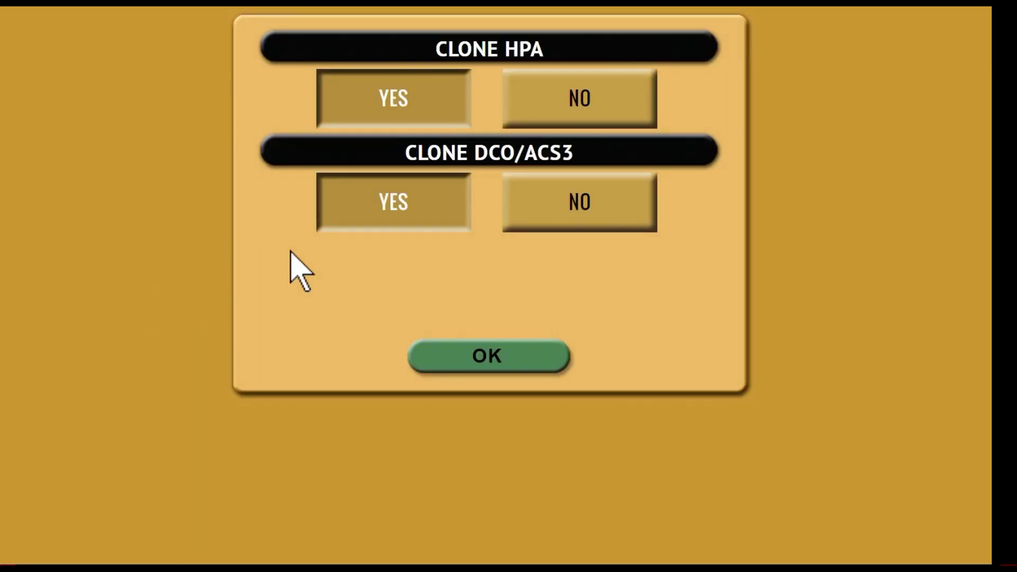
left_click(488, 356)
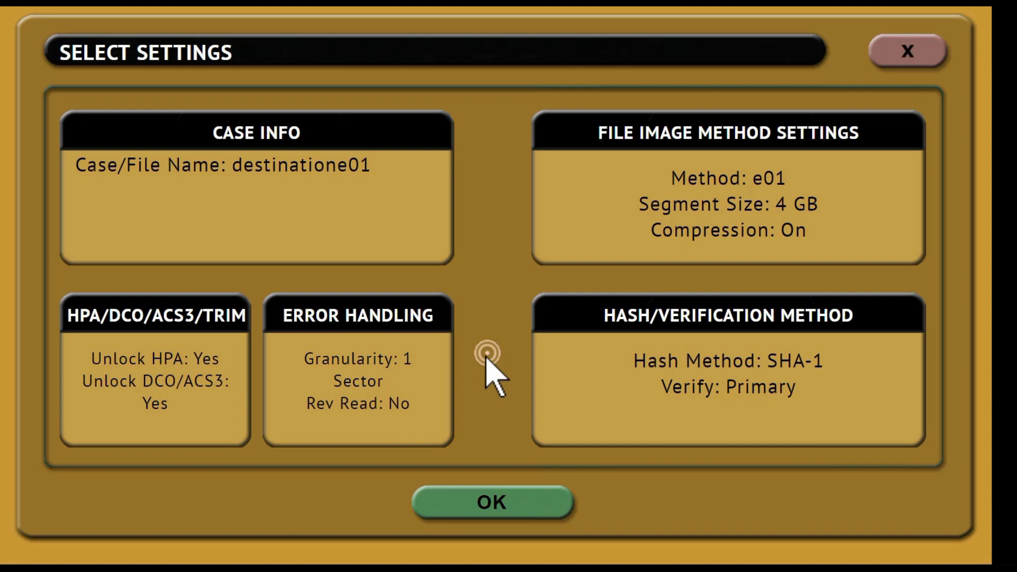
left_click(350, 318)
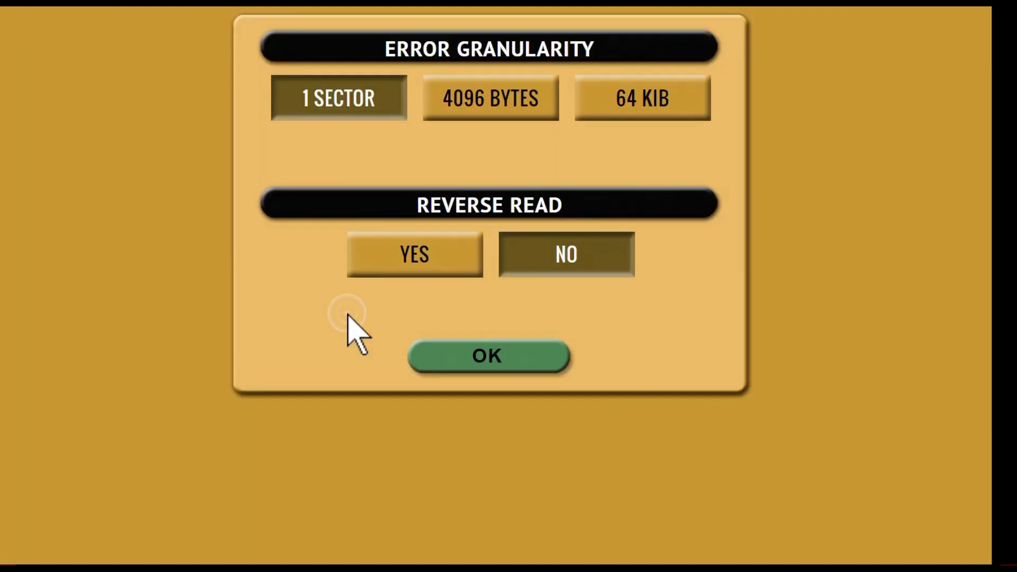
left_click(492, 356)
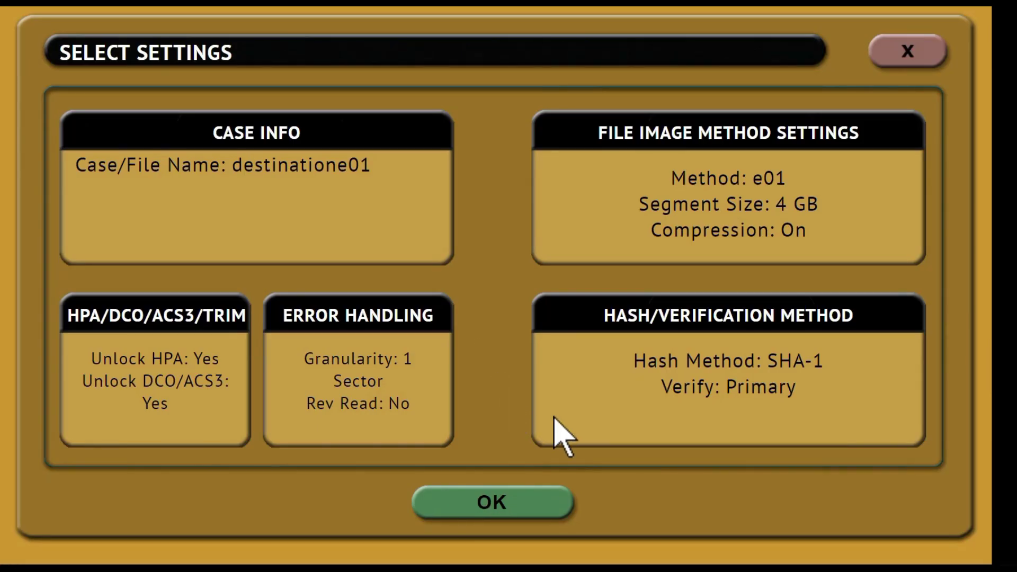
left_click(655, 318)
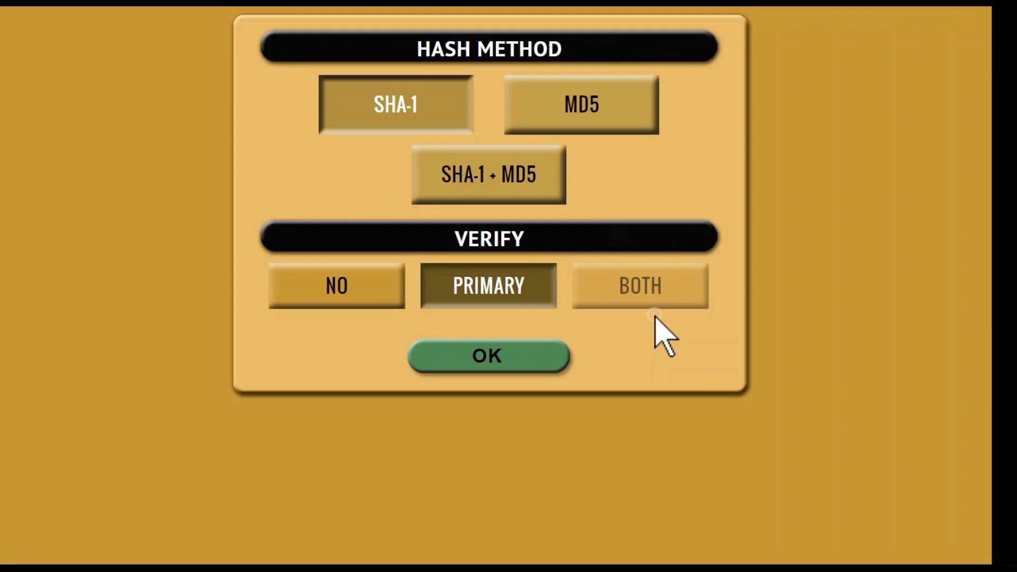
left_click(486, 357)
Make the DESTINATION1_E01 CIFS repository at 192.168.2.122 the image destination
left_click(501, 503)
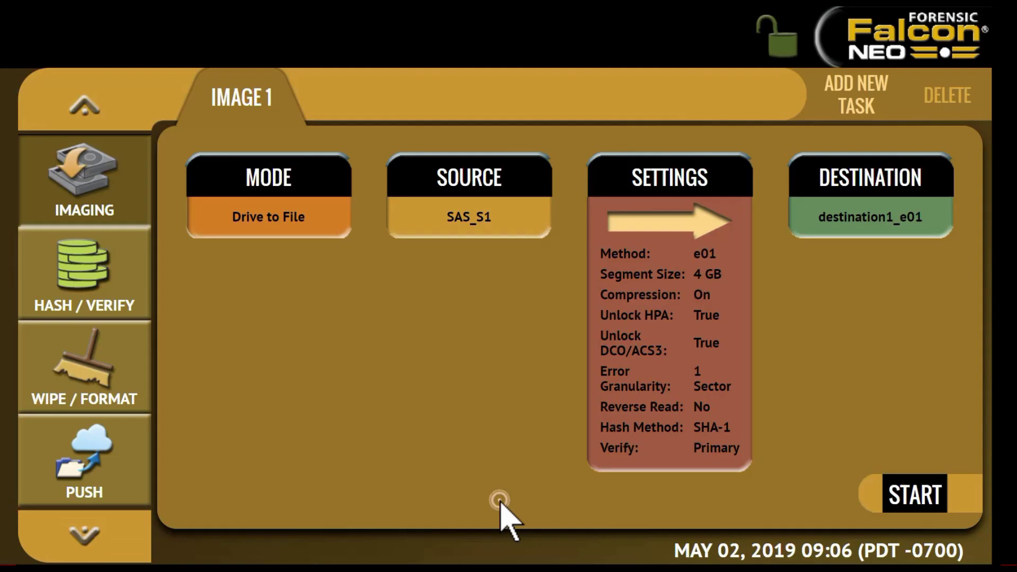
left_click(842, 194)
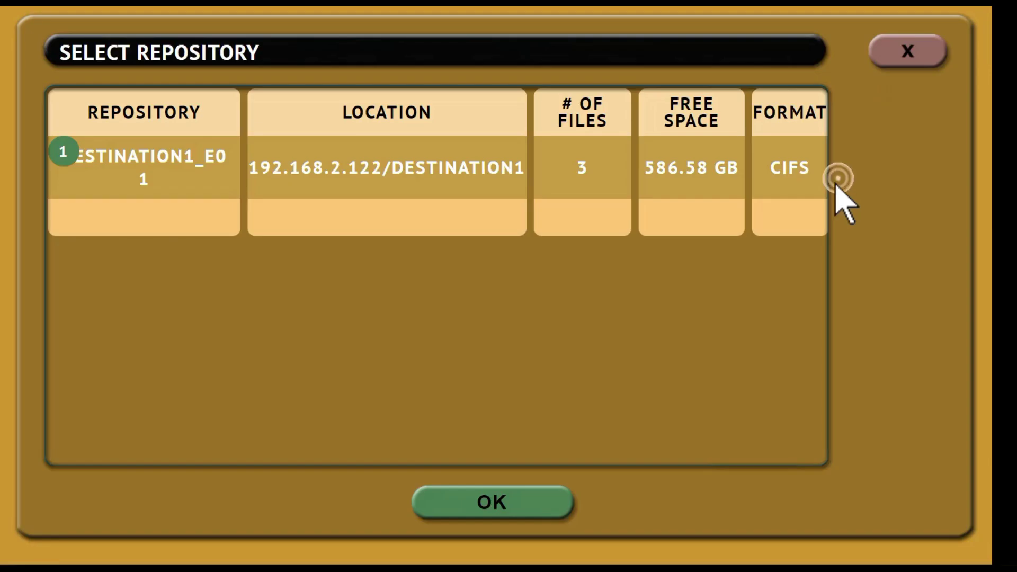
left_click(289, 195)
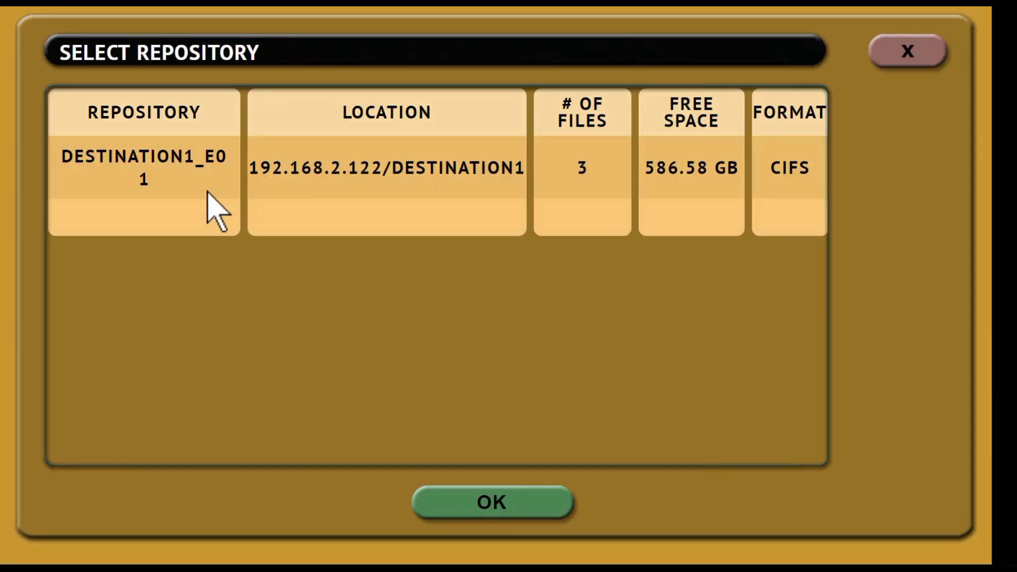
left_click(187, 177)
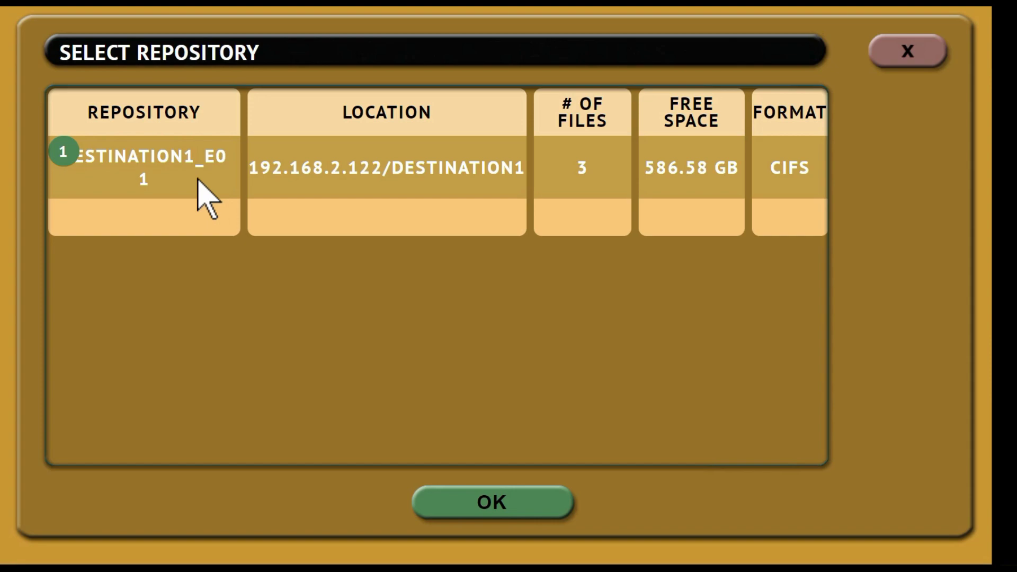
left_click(493, 501)
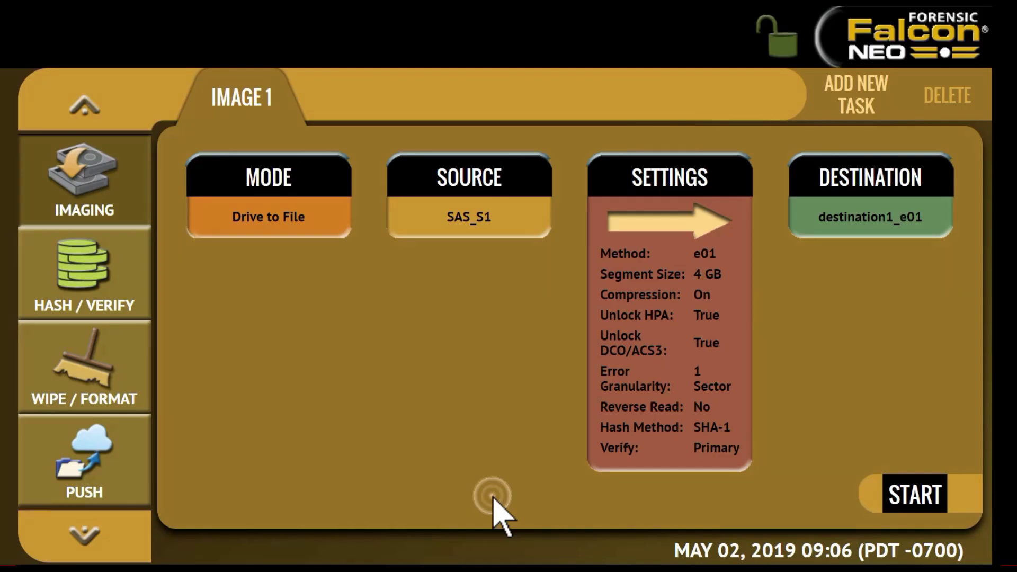
Start and confirm the Image 1 task, which completes 512.121 GB in 38:48 with 0 read errors
left_click(903, 500)
left_click(468, 354)
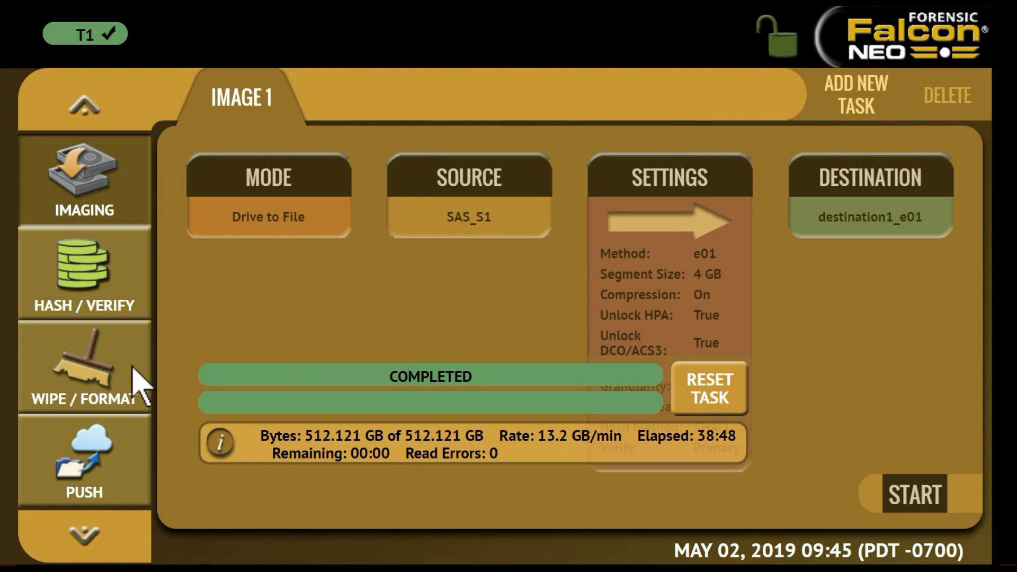
left_click(84, 534)
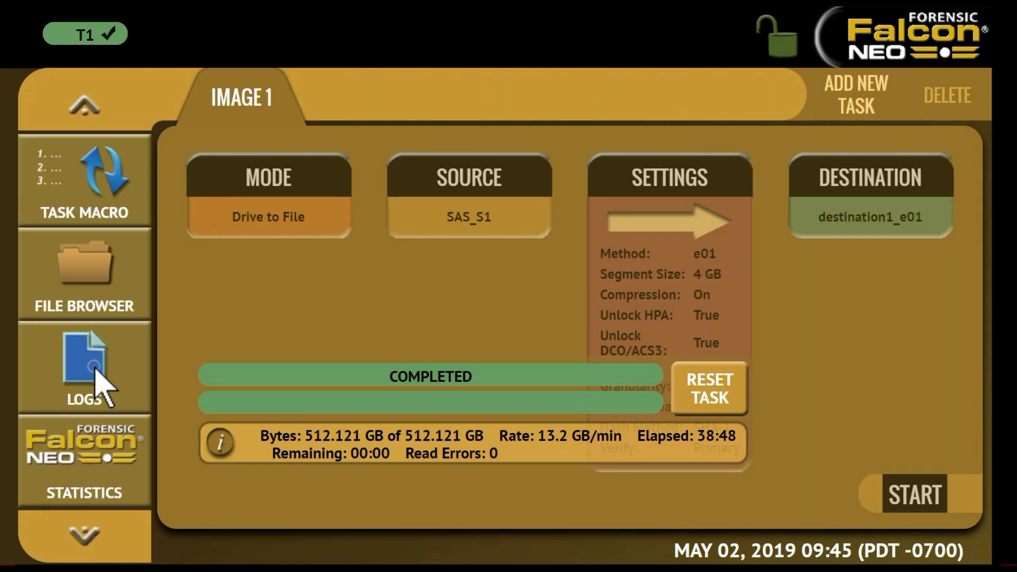
Open the DESTINATIONE01-1 audit log from LOGS and scroll through its SUCCESS and Pass verification results
left_click(104, 389)
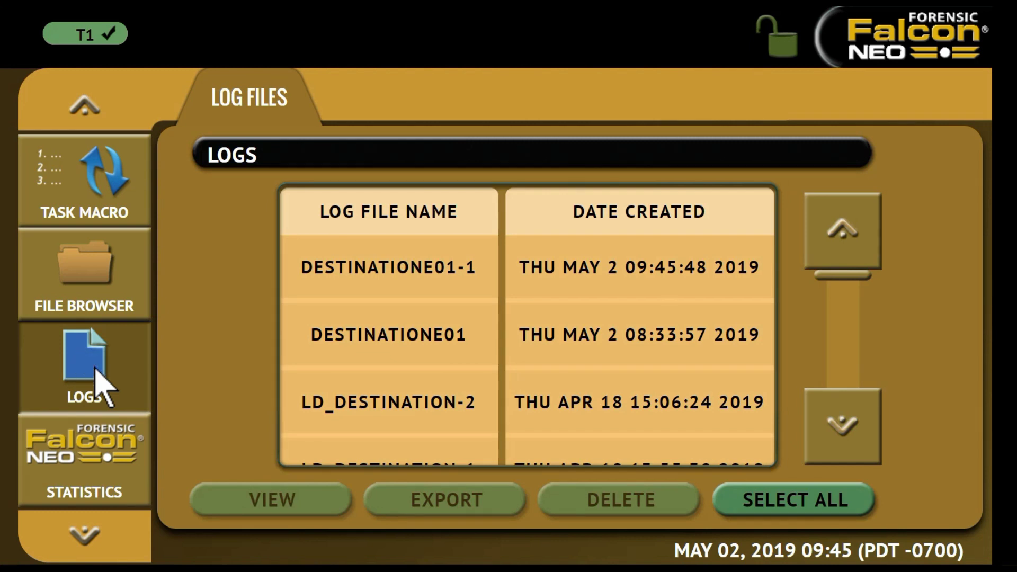
left_click(342, 273)
left_click(267, 500)
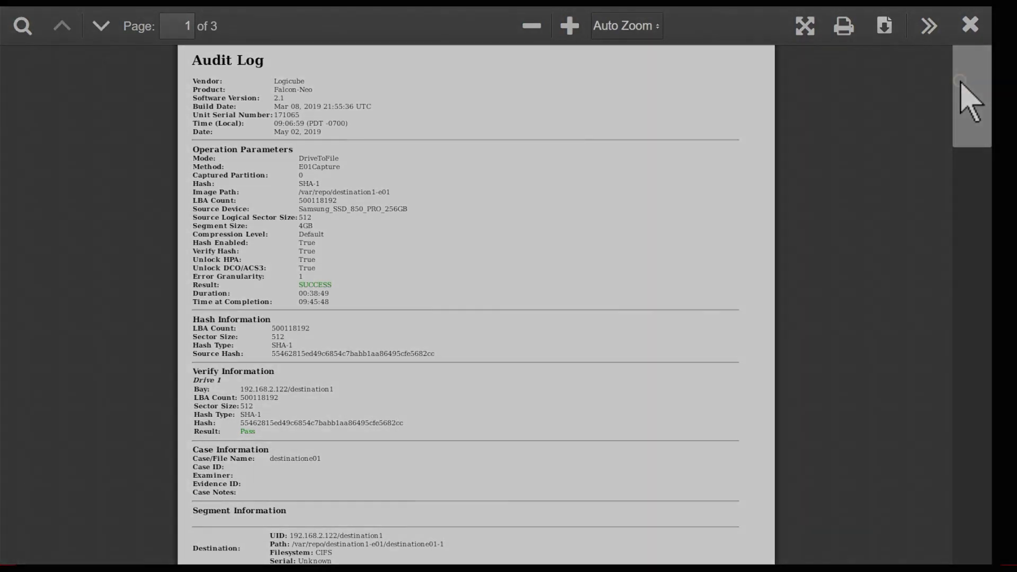
left_click_drag(963, 86, 980, 154)
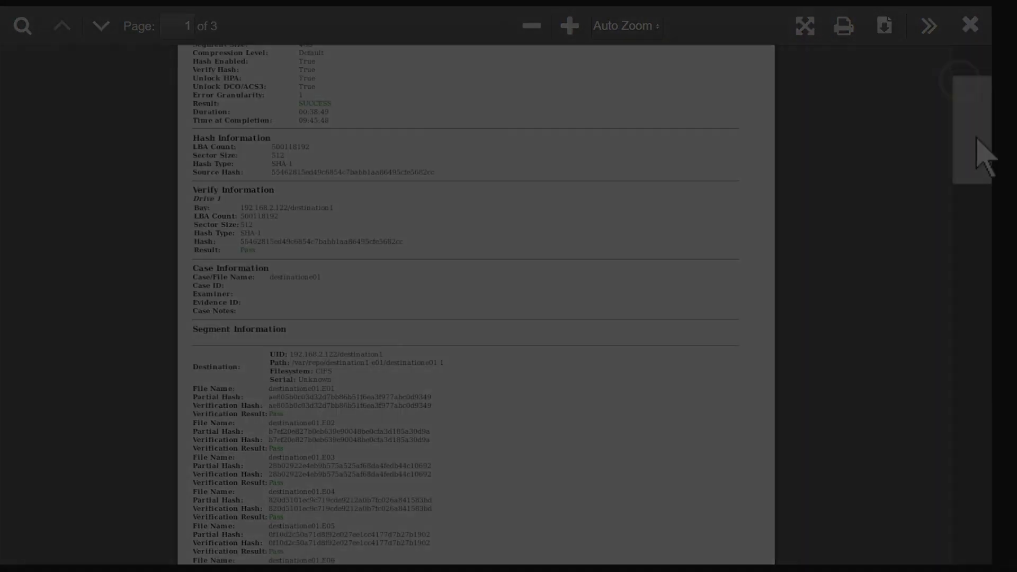